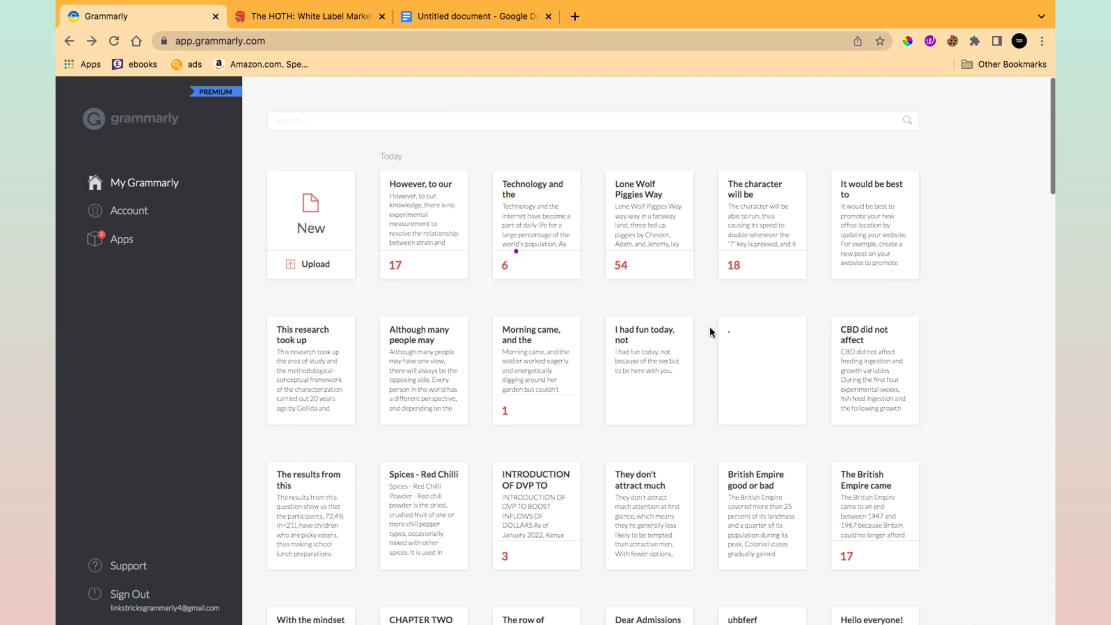
Begin uploading a file from the computer, then cancel the upload
left_click(312, 265)
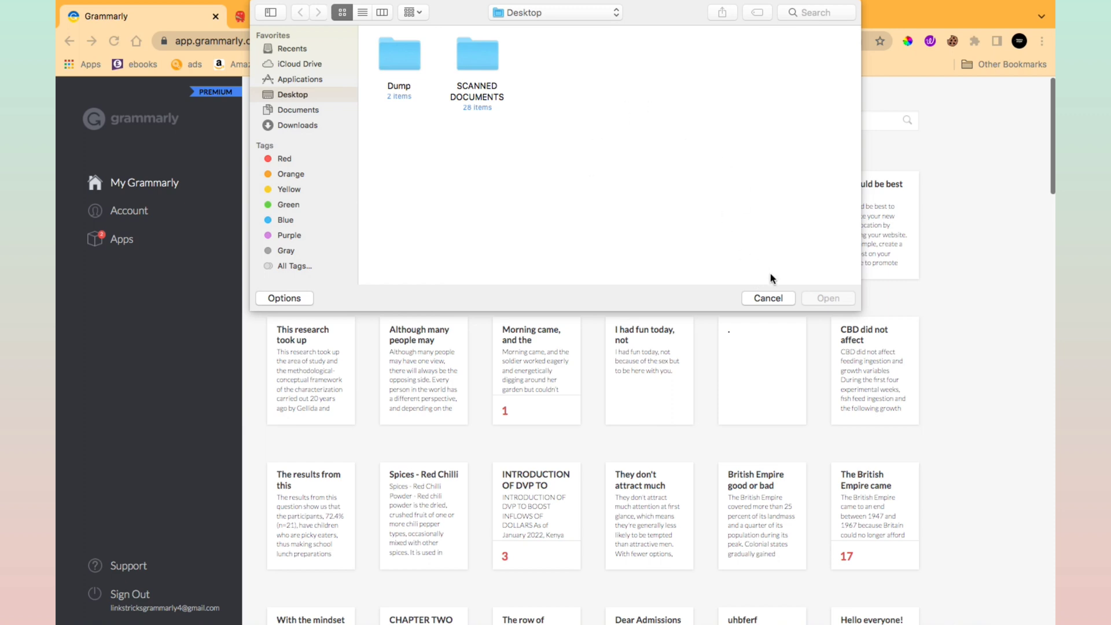
left_click(776, 300)
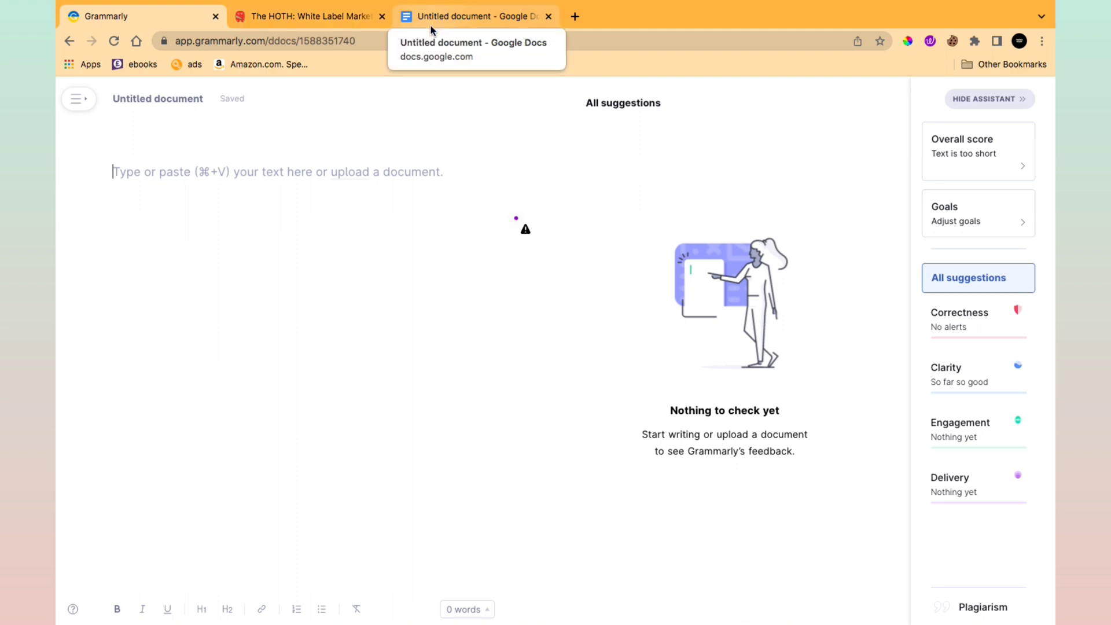
In the Google Docs tab, select and copy the paragraph on consistent profile messaging
left_click(336, 17)
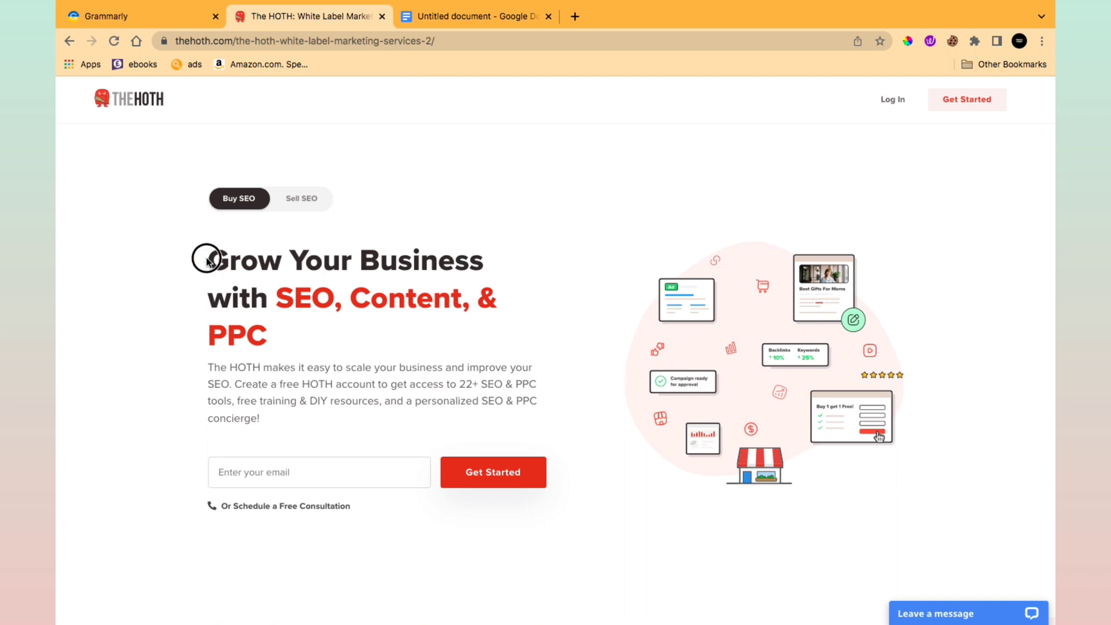
left_click(524, 16)
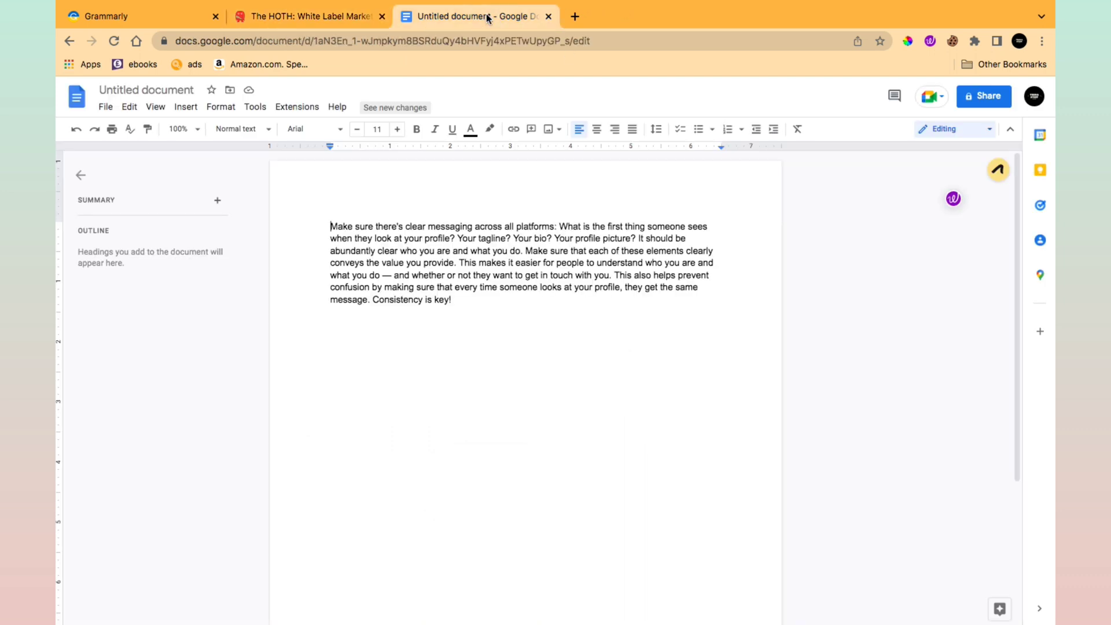
left_click_drag(460, 306, 326, 217)
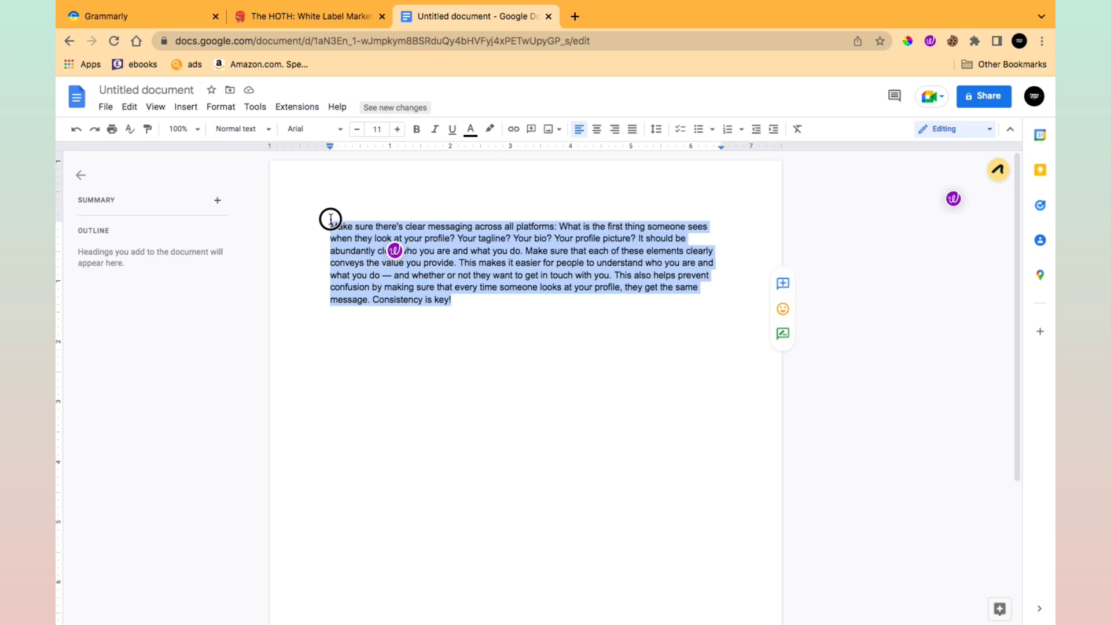
right_click(375, 246)
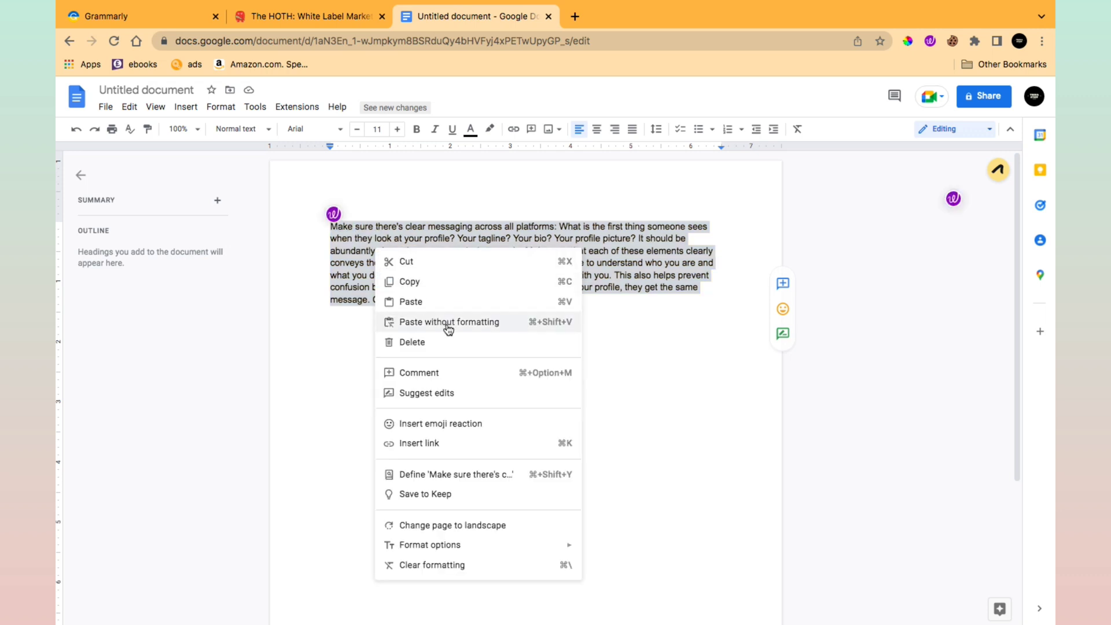
left_click(415, 281)
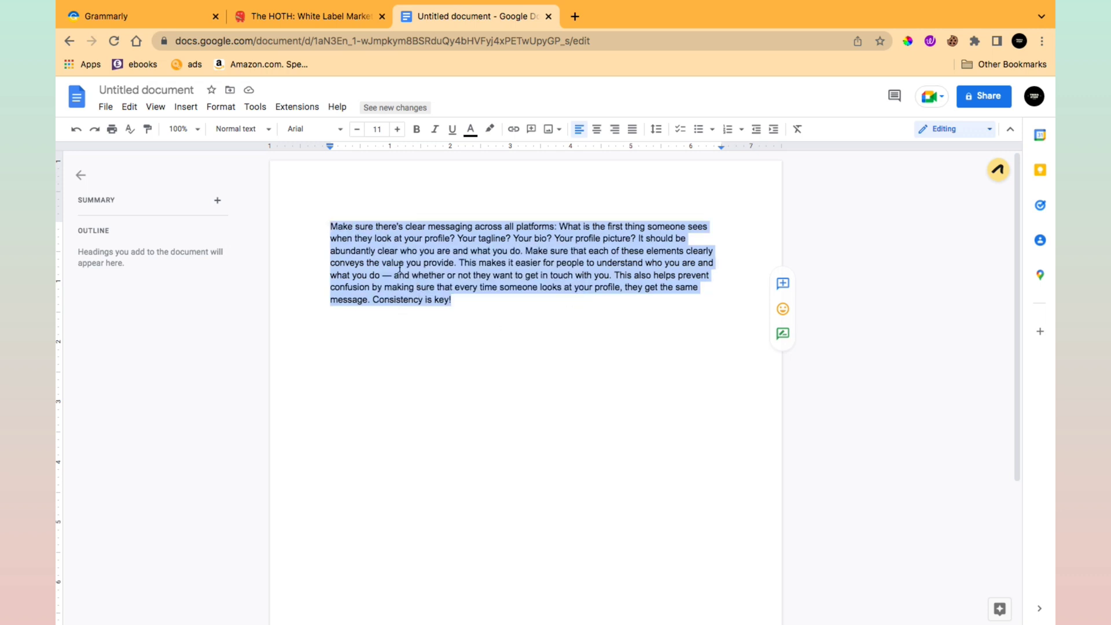
Paste the paragraph into Grammarly, dismiss Set goals, and run the plagiarism check
left_click(115, 12)
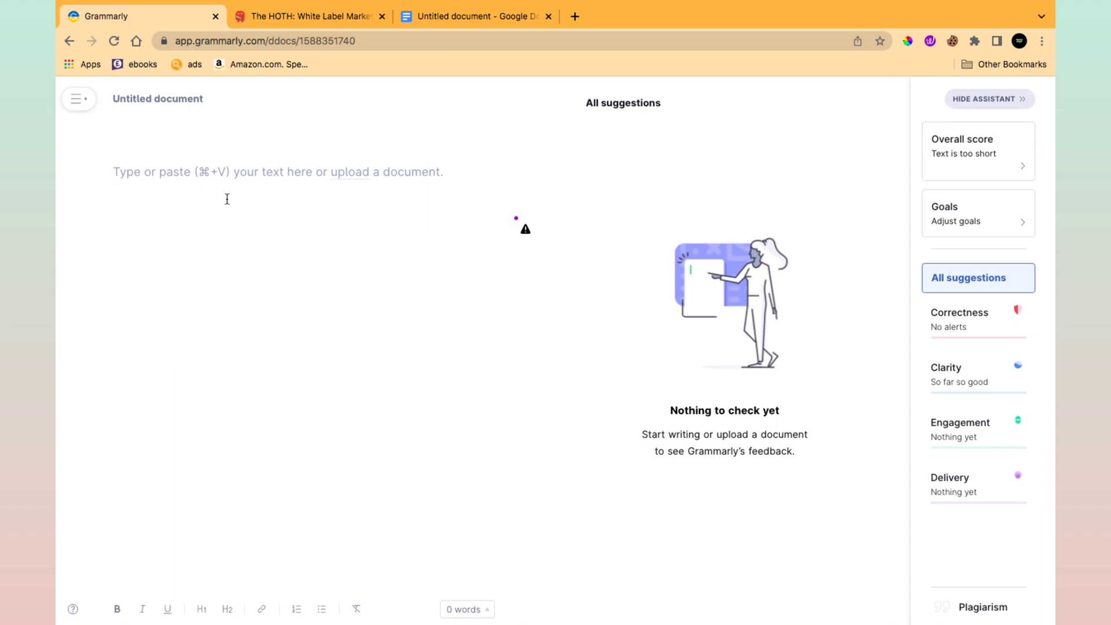
key("super+v")
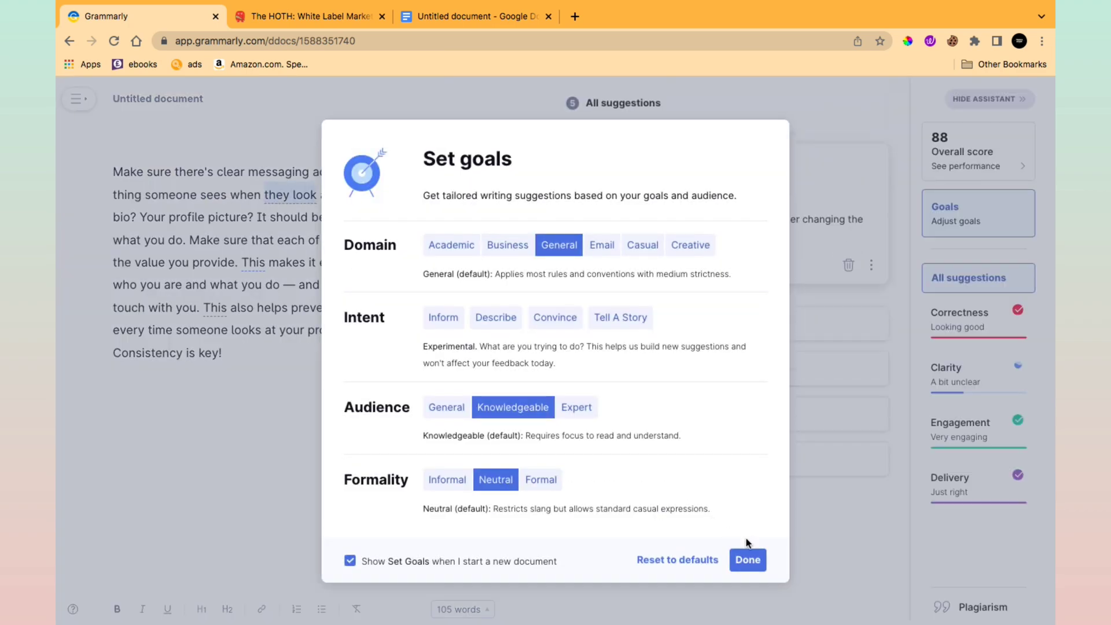
left_click(747, 564)
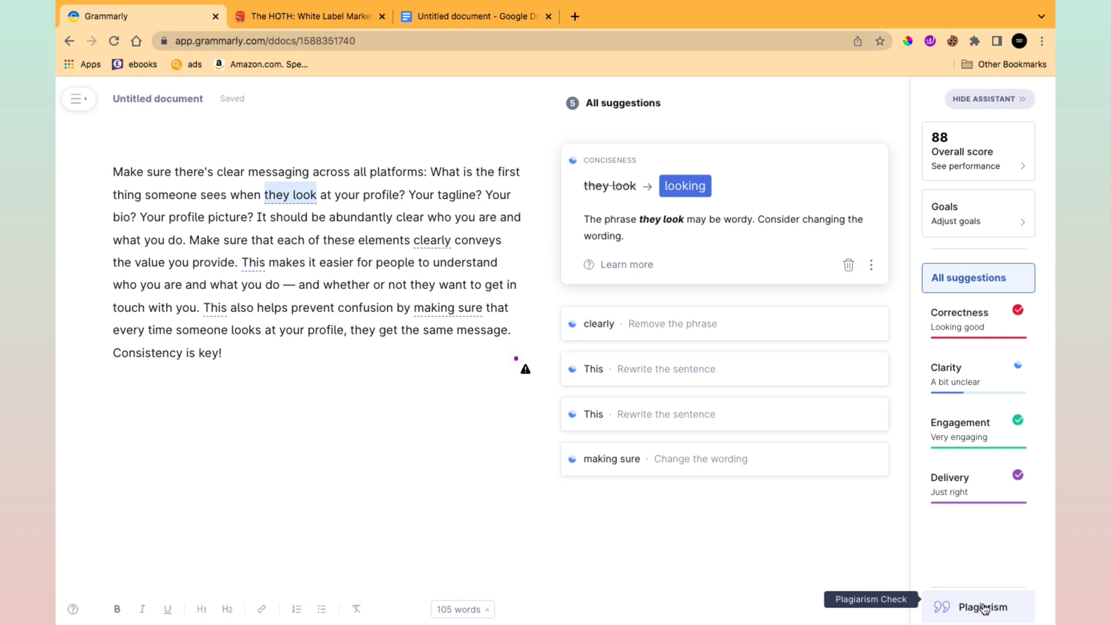
left_click(979, 608)
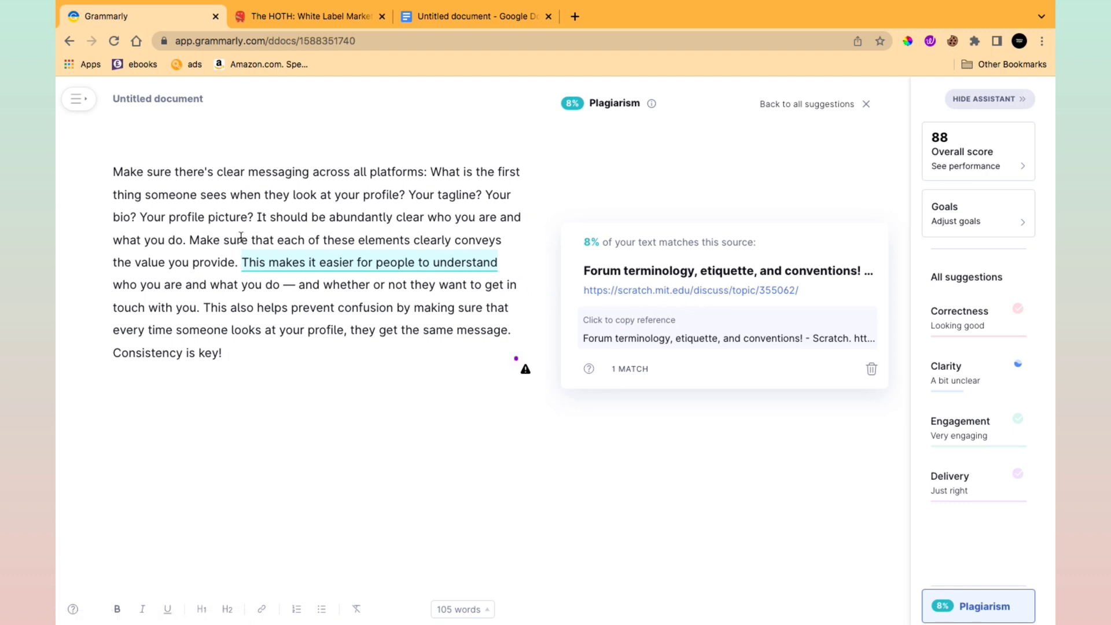
Copy the highlighted sentence 'This makes it easier for people to understand' from the editor
left_click_drag(242, 261, 515, 256)
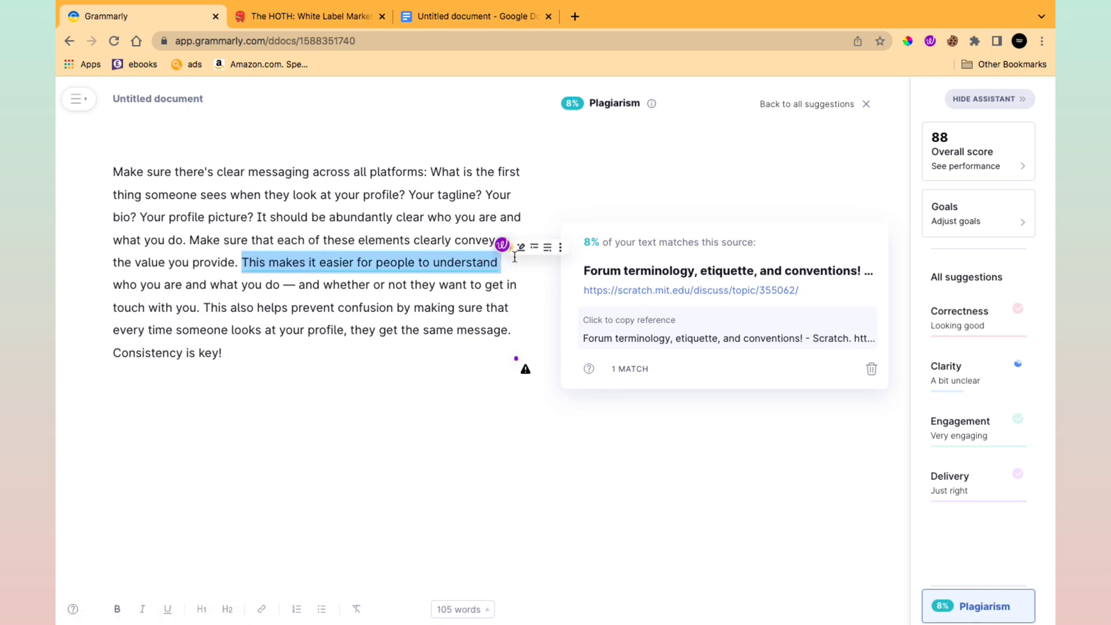
right_click(461, 263)
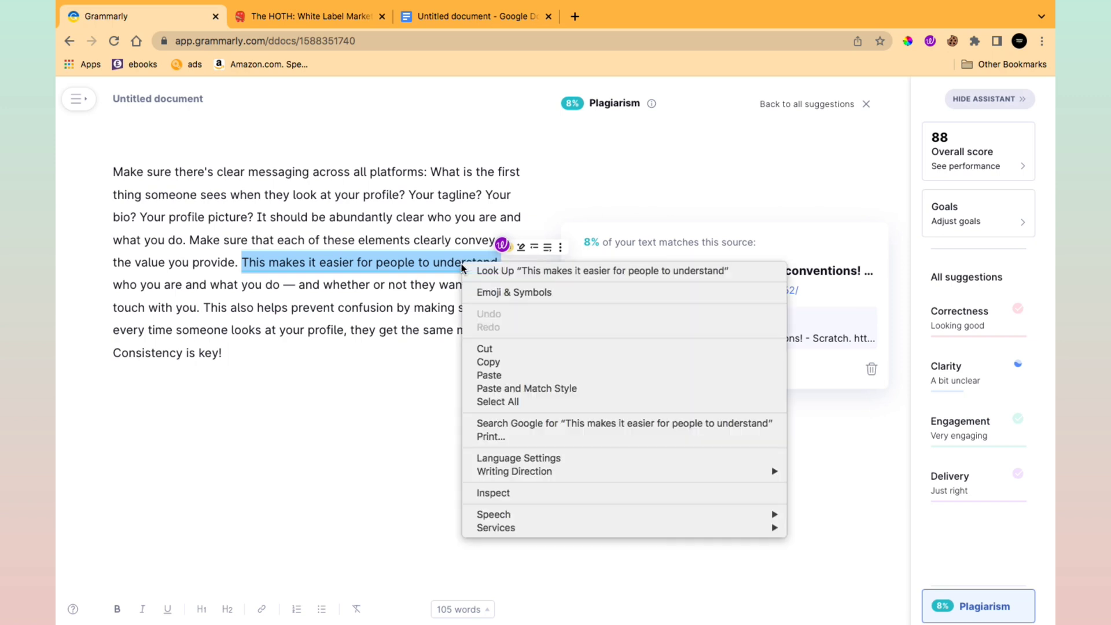
left_click(522, 362)
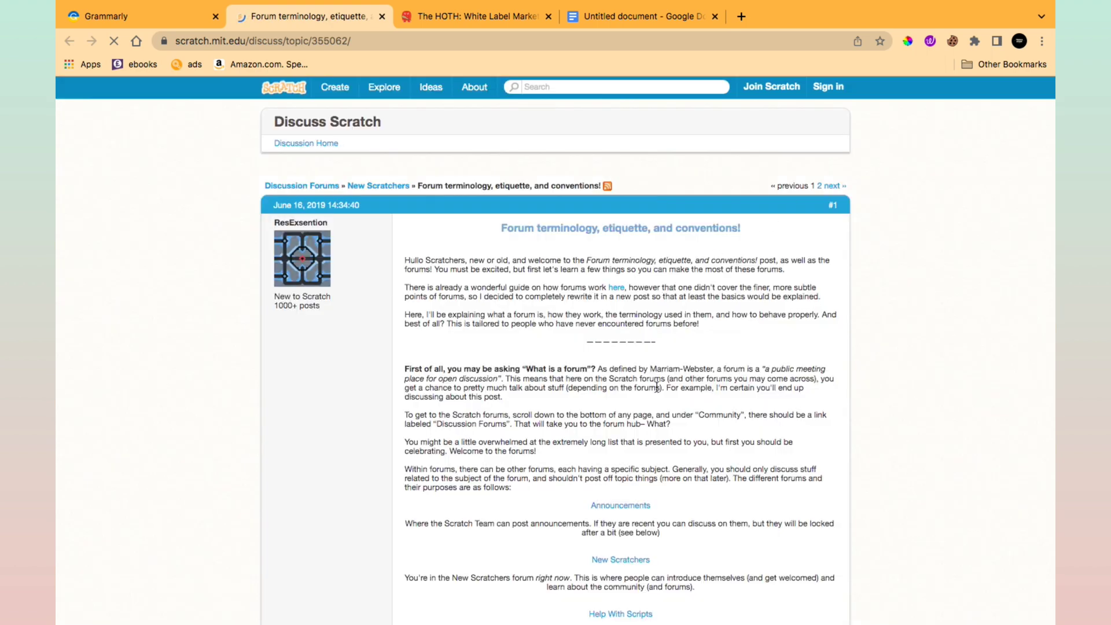
Search the Scratch forum page for the copied flagged sentence
key("ctrl+f")
key("ctrl+v")
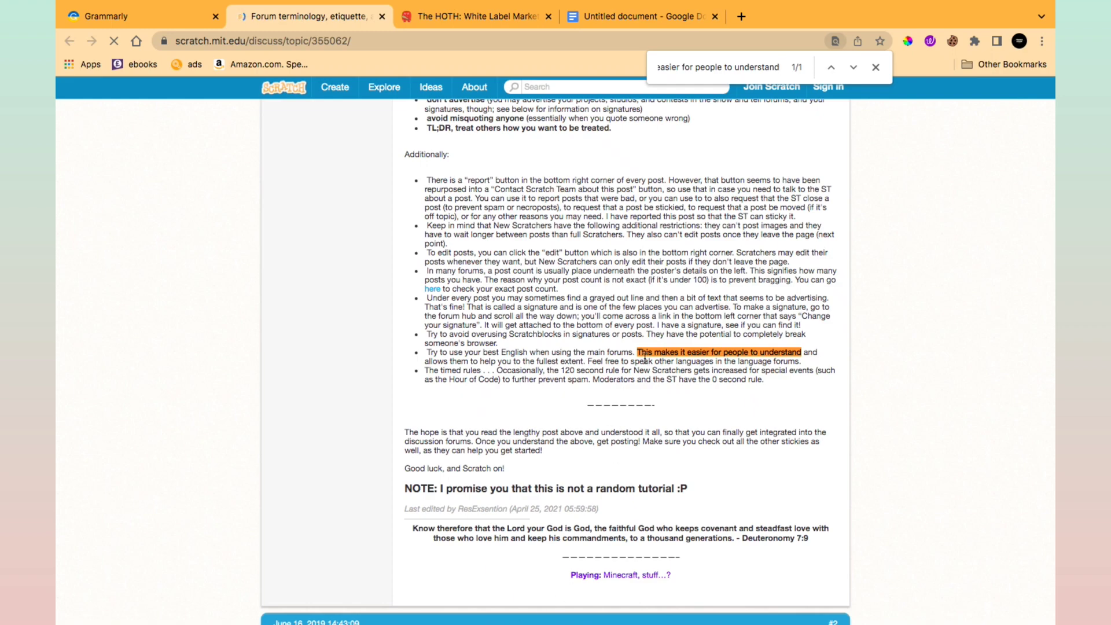
scroll(622, 305, "up", 10)
scroll(618, 294, "up", 4)
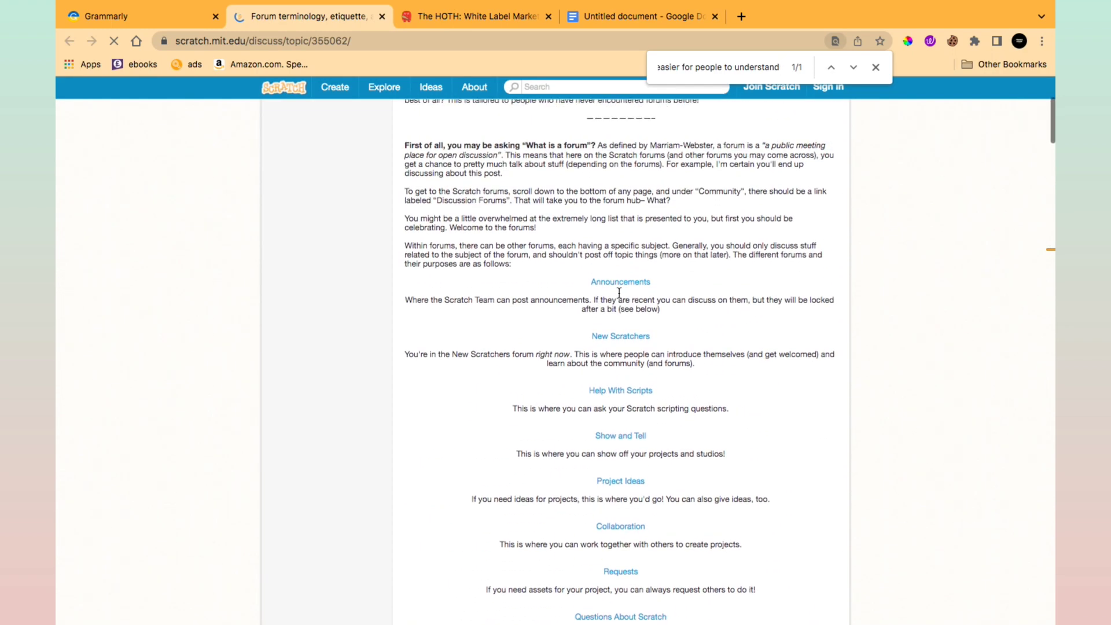
scroll(618, 294, "up", 3)
scroll(782, 276, "down", 2)
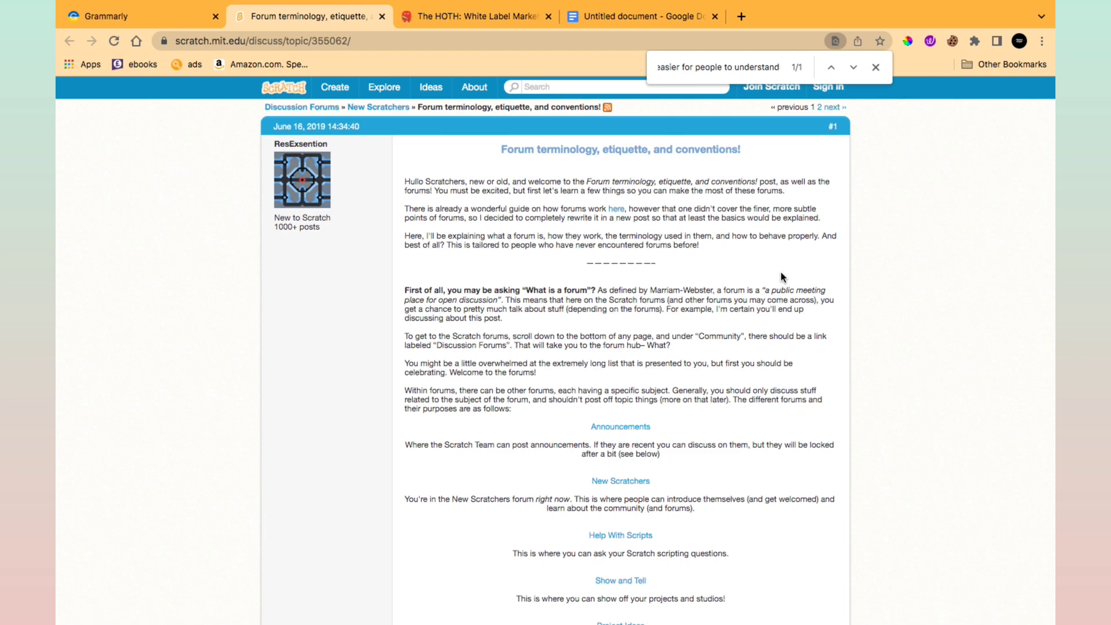
Select all the pasted text in Grammarly and delete it, leaving 0 words
left_click(174, 15)
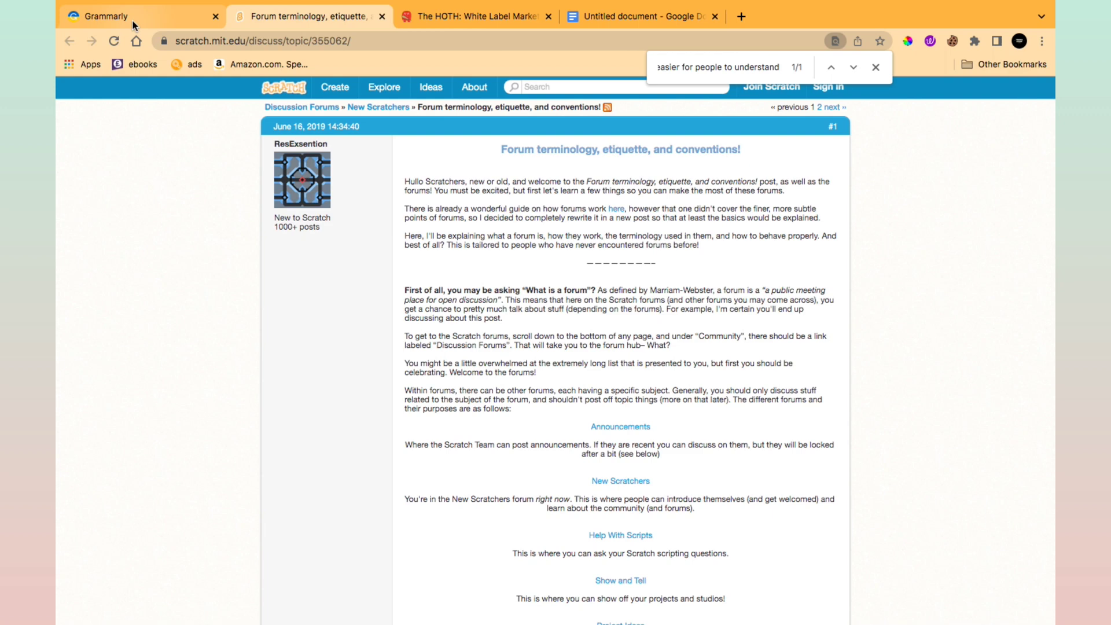
left_click_drag(239, 263, 351, 262)
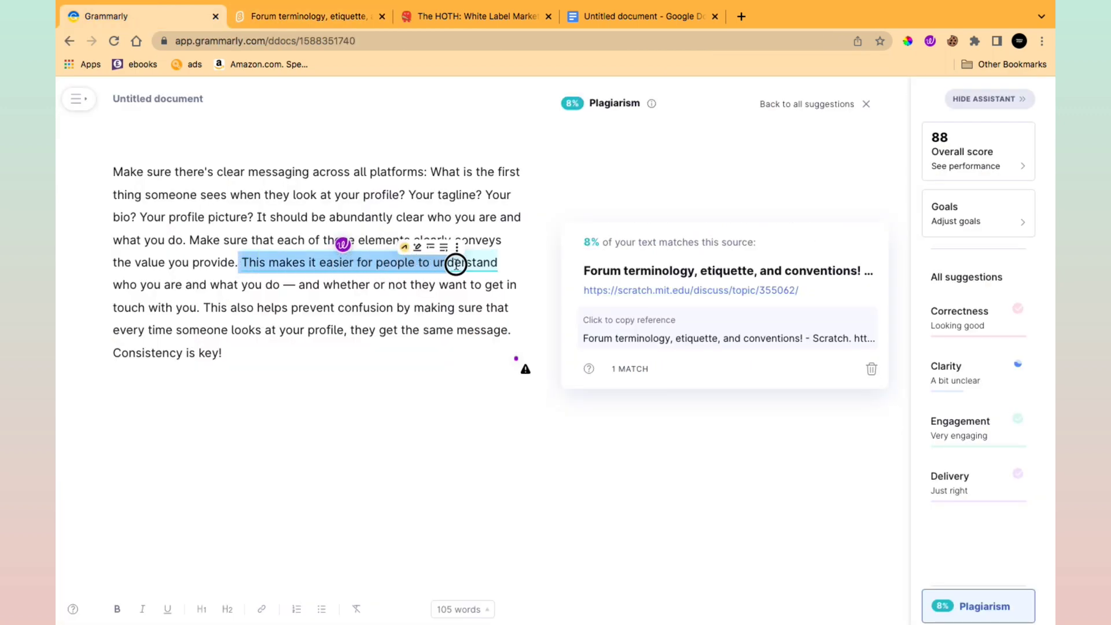
left_click_drag(350, 262, 502, 264)
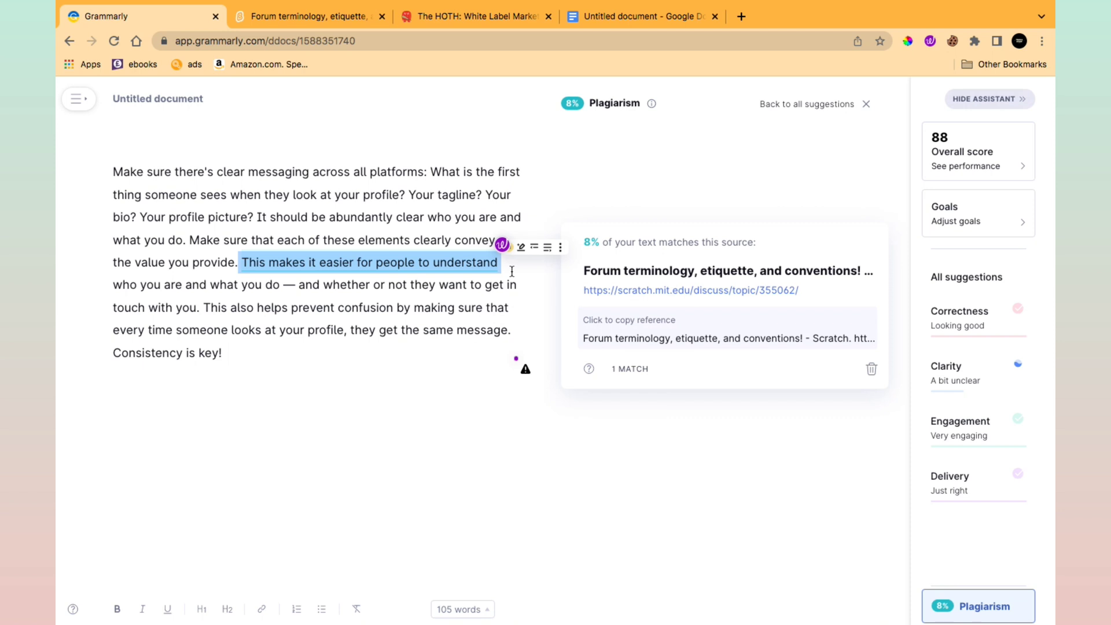
left_click(301, 360)
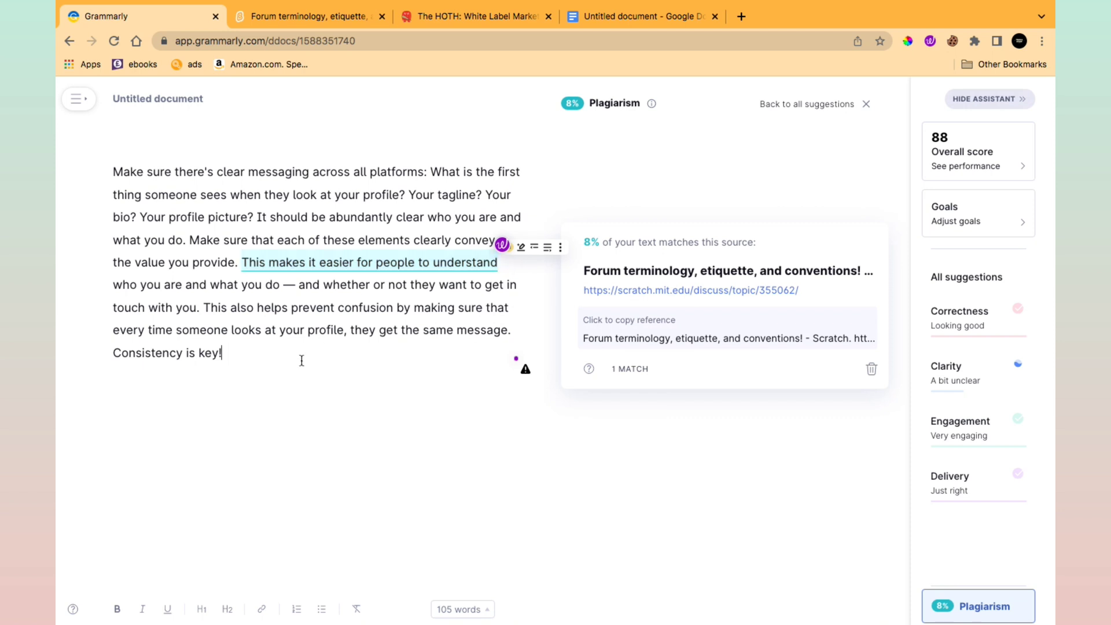
key("super+a")
key("BackSpace")
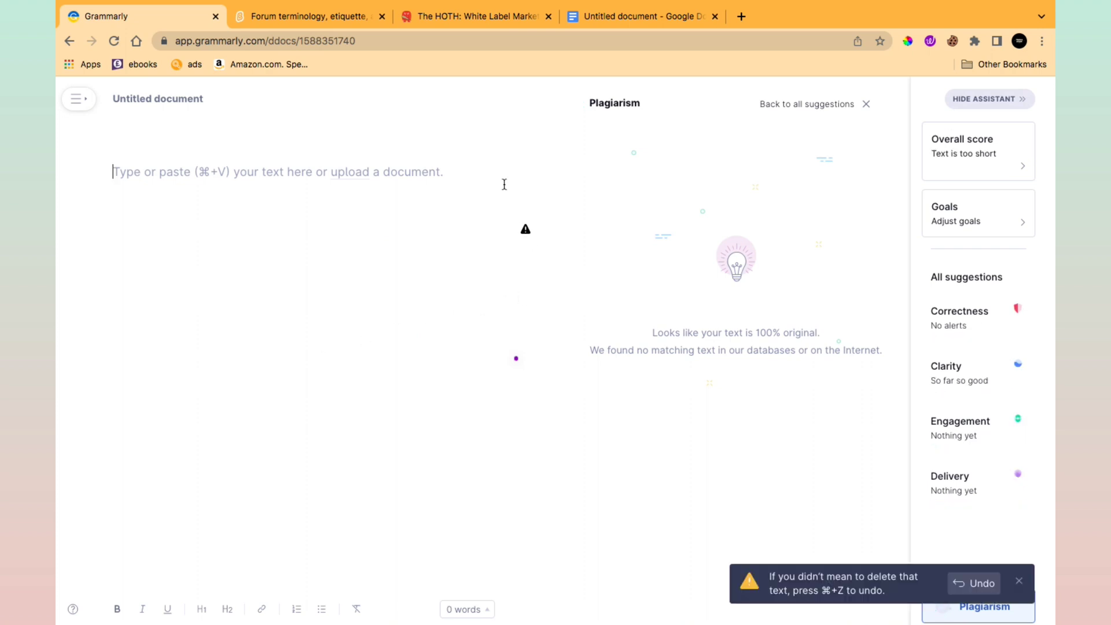
Select The HOTH 'Grow Your Business' heading and intro paragraph, then go back to Grammarly
left_click(425, 21)
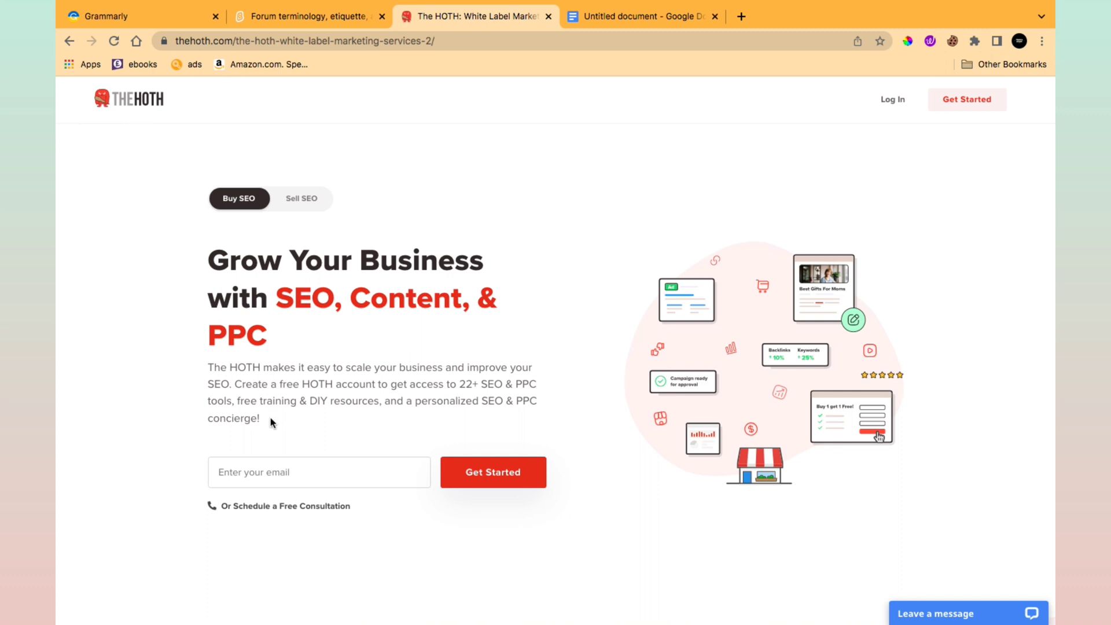
left_click_drag(265, 419, 204, 251)
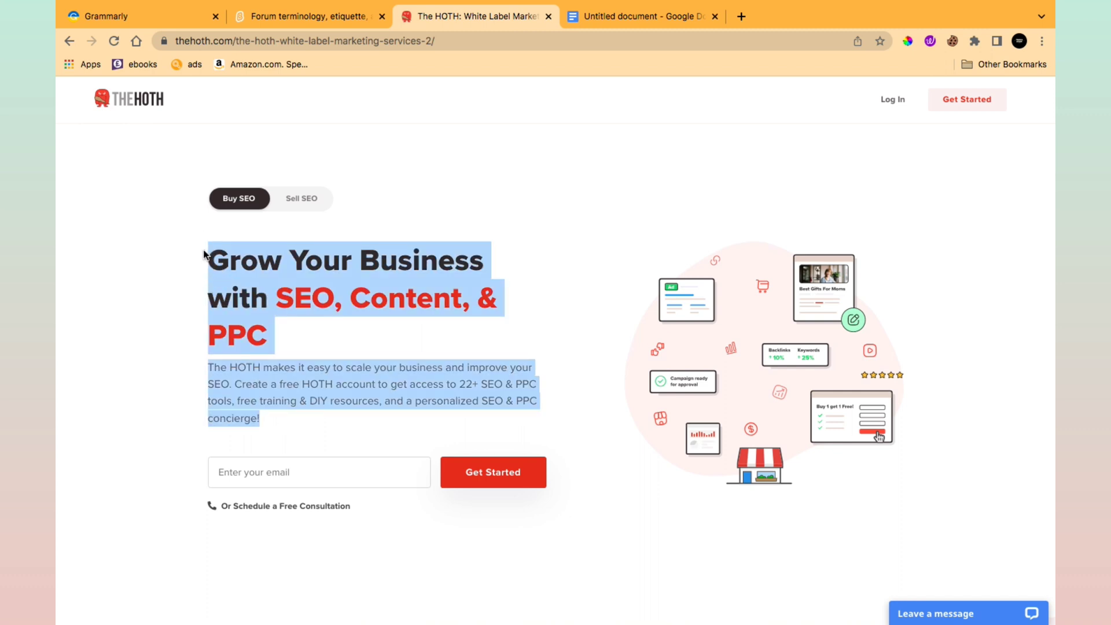
left_click(149, 18)
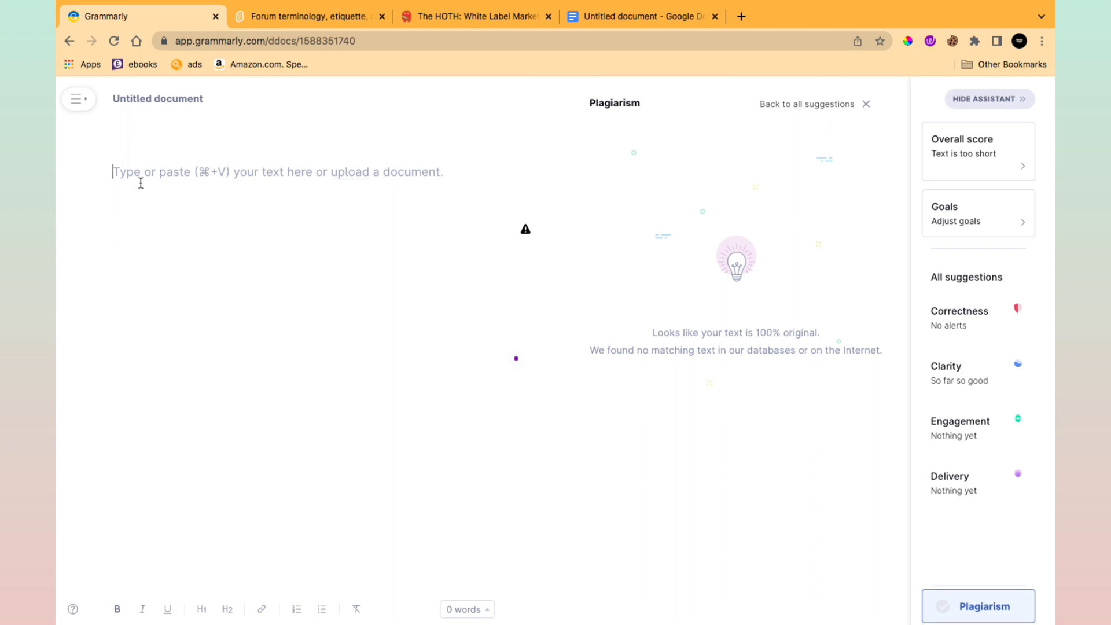
Paste the 'Grow Your Business with SEO, Content, & PPC' heading and paragraph
key("super+v")
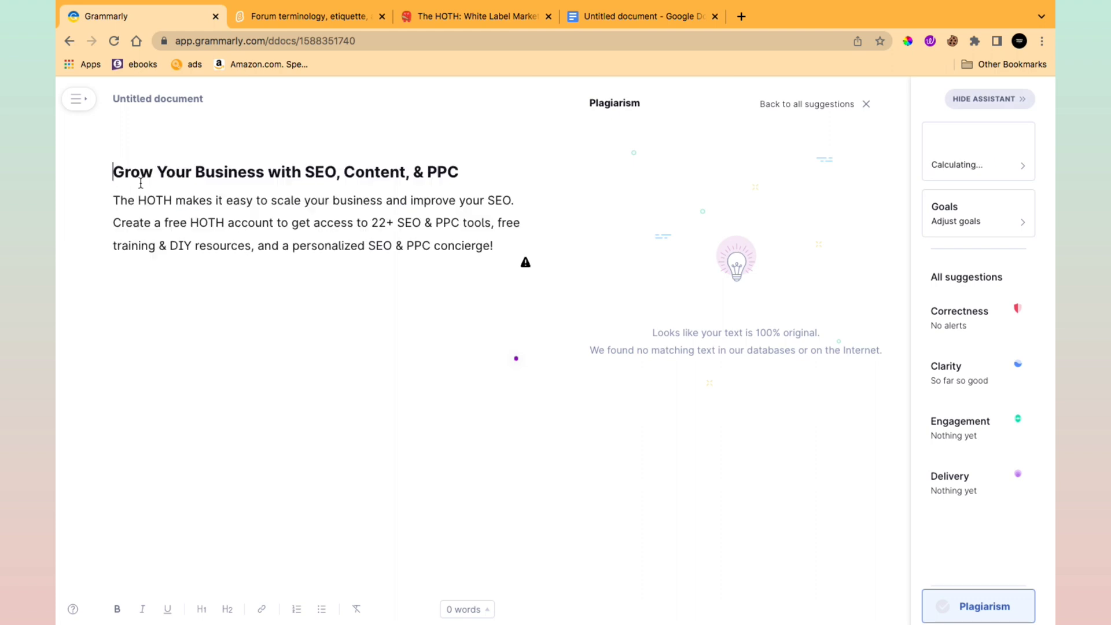